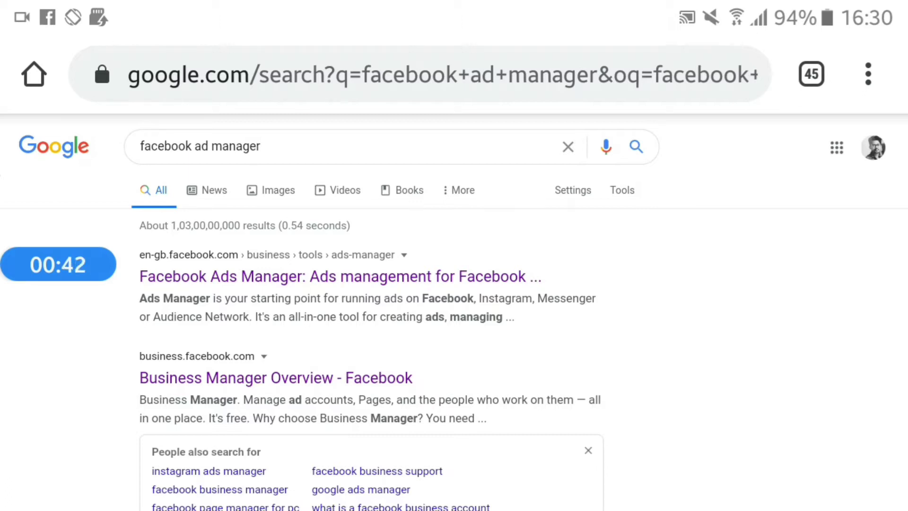
# Step: Open the Facebook Ads Manager result from the Google search results
pyautogui.click(340, 276)
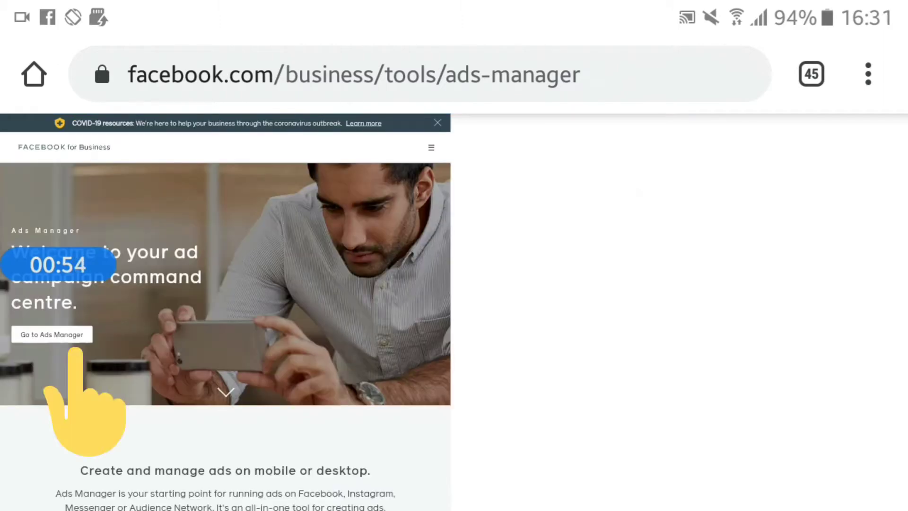
# Step: Enter Ads Manager and go to Events Manager through the Shortcuts menu
pyautogui.click(71, 334)
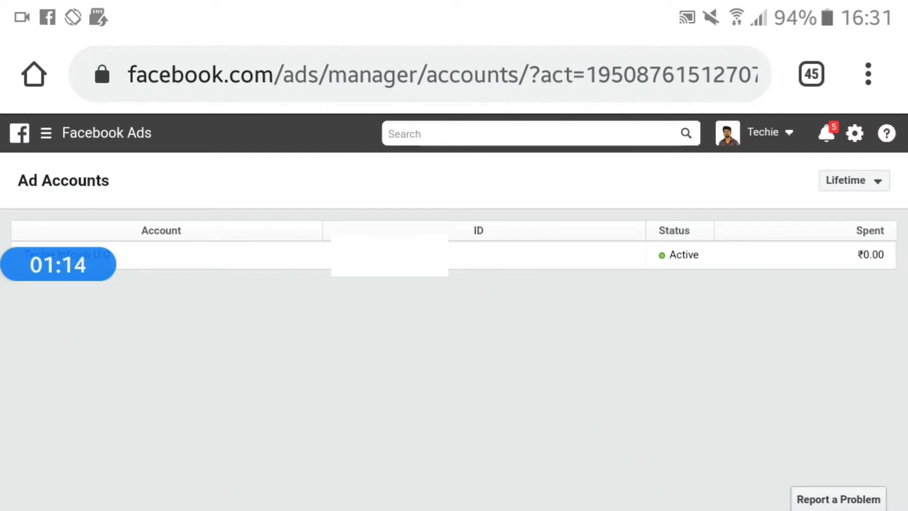
pyautogui.click(46, 132)
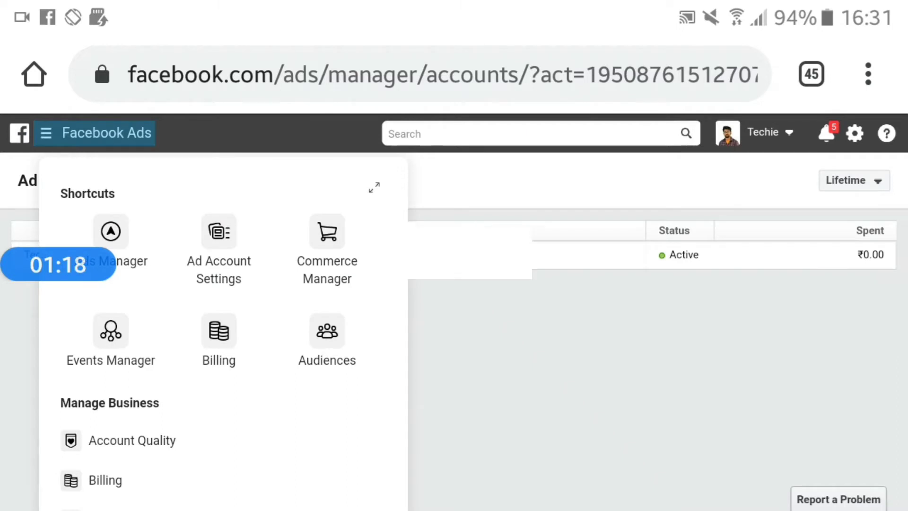
pyautogui.click(113, 360)
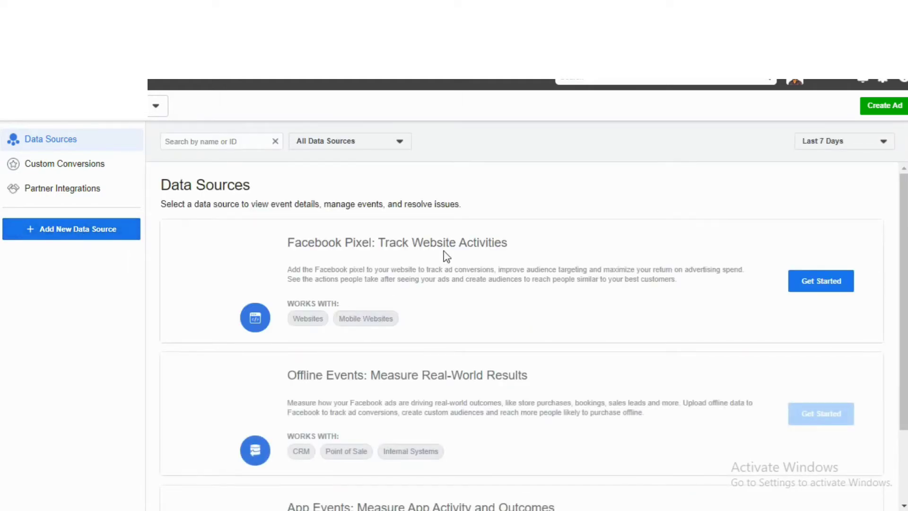
# Step: Add a new Facebook Pixel data source and start its setup
pyautogui.click(101, 235)
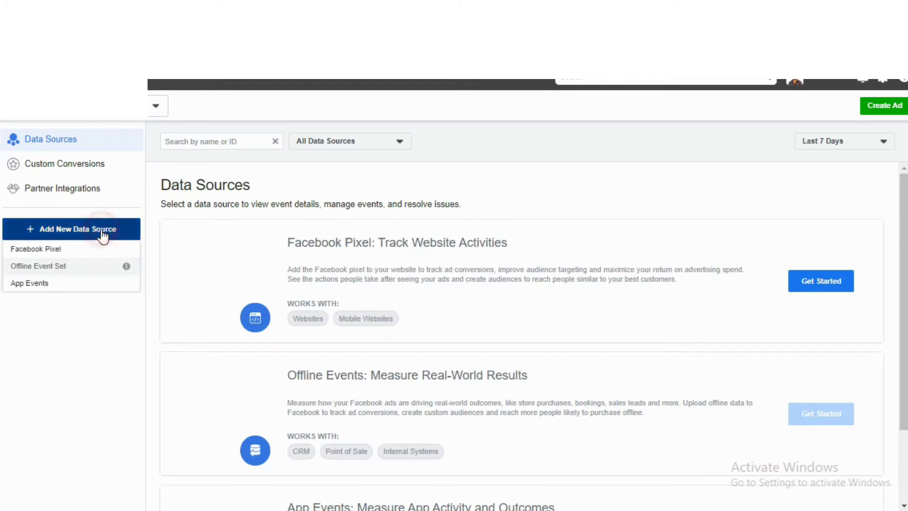
pyautogui.click(79, 253)
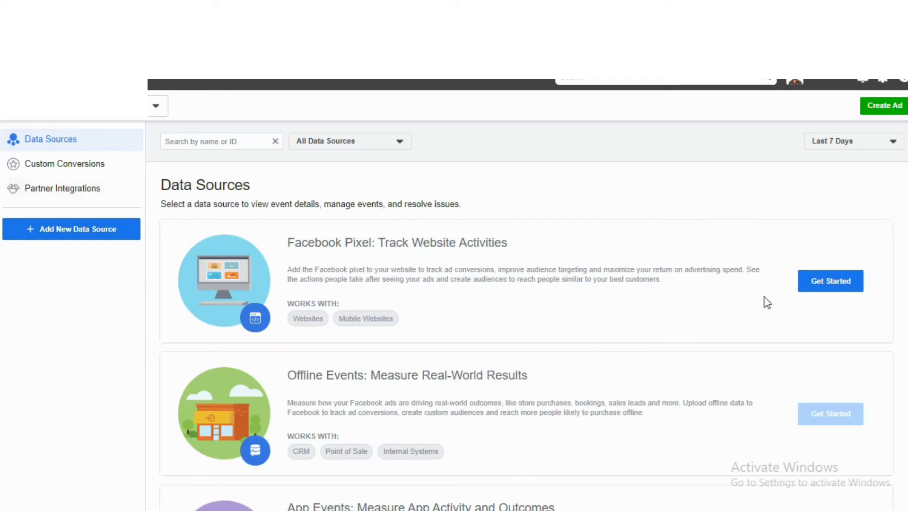
pyautogui.click(825, 289)
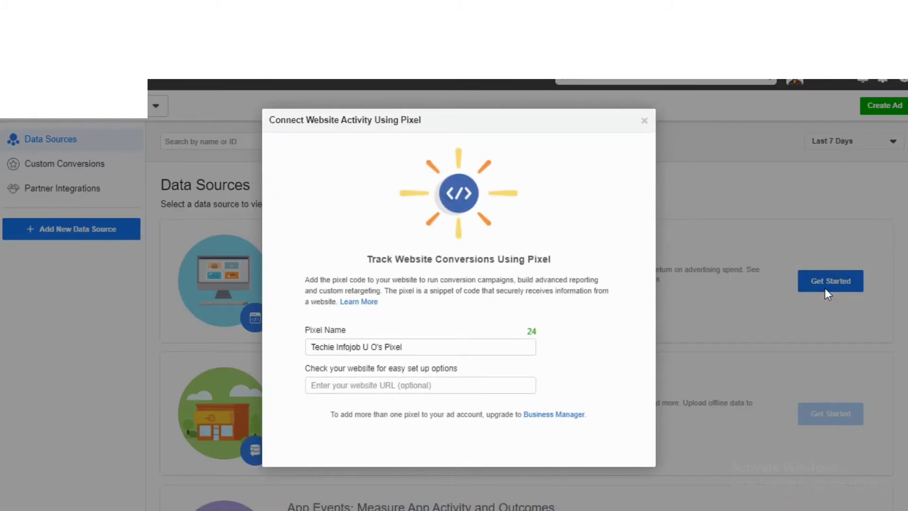
# Step: Enter the website's .com address and create the pixel for it
pyautogui.click(414, 387)
pyautogui.write('techie')
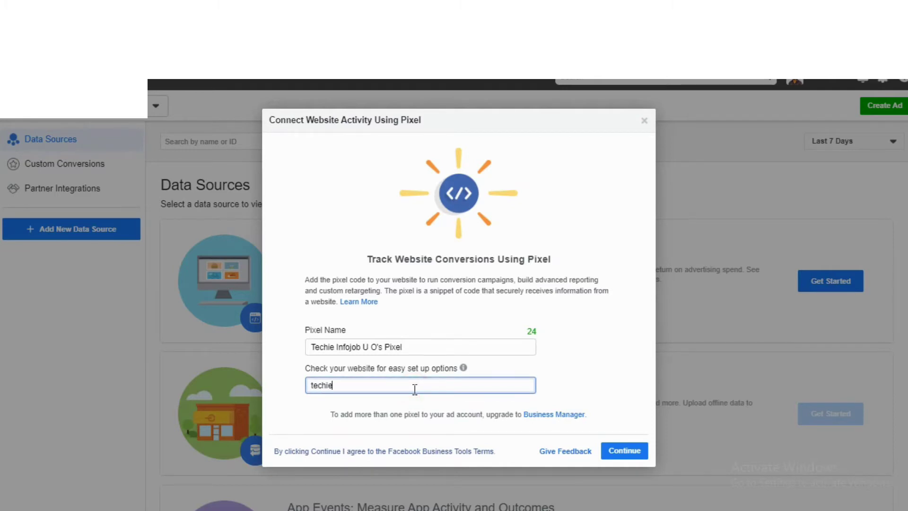
pyautogui.write('infotechjobupdaes')
pyautogui.press('BackSpace')
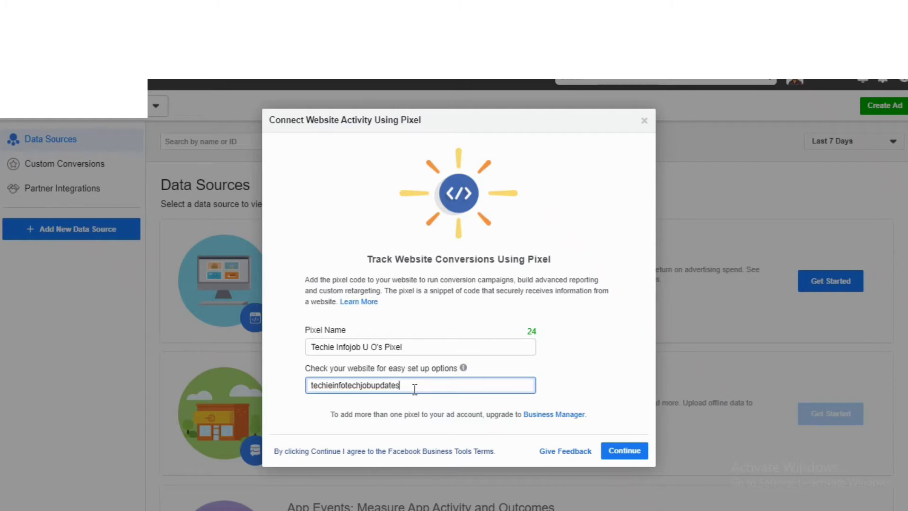
pyautogui.write('.com')
pyautogui.click(611, 451)
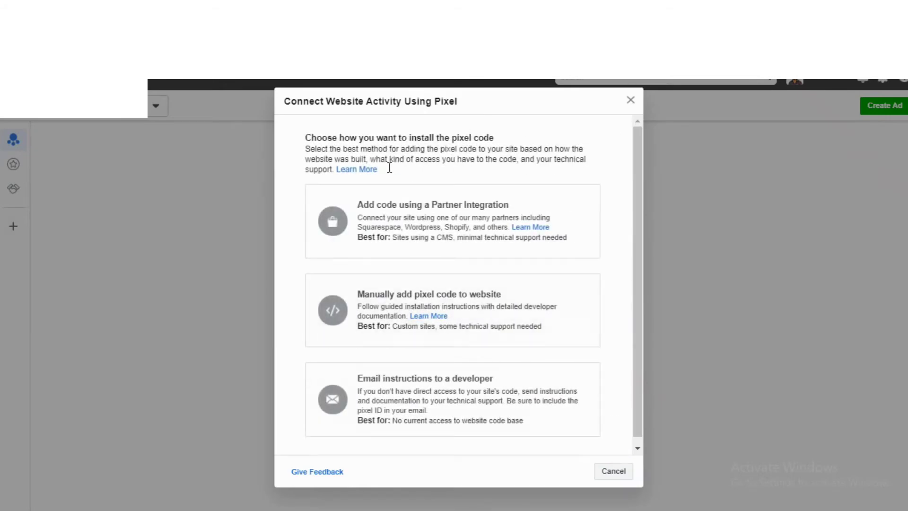
# Step: Browse the partner integration options, then choose to email installation instructions to a developer
pyautogui.click(430, 216)
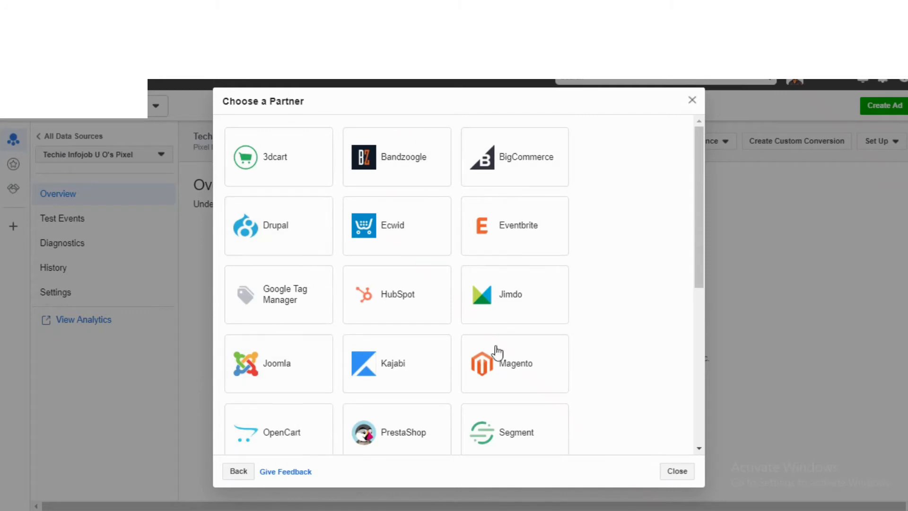
pyautogui.moveTo(700, 201); pyautogui.dragTo(697, 363)
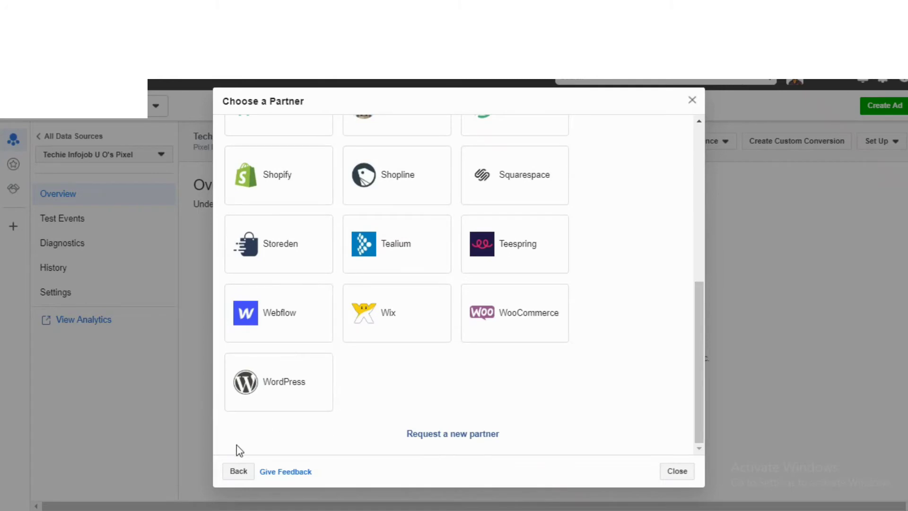
pyautogui.click(237, 471)
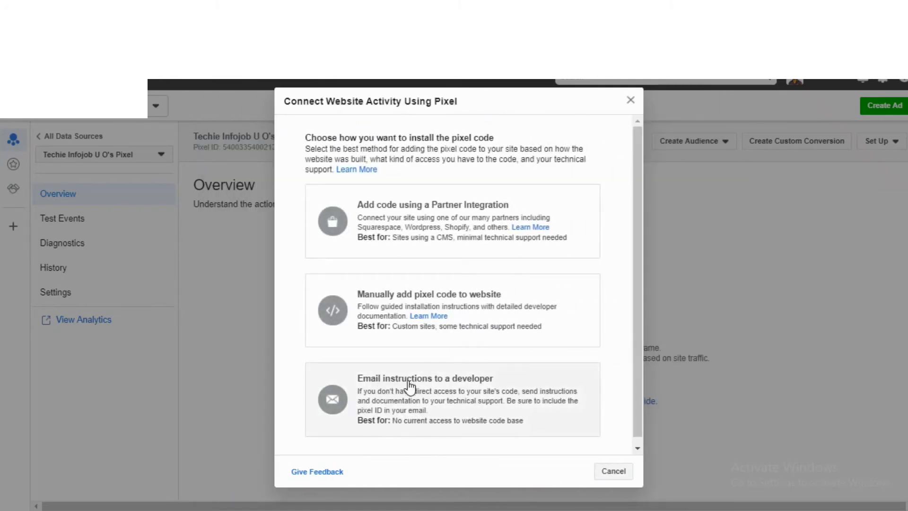
pyautogui.click(453, 389)
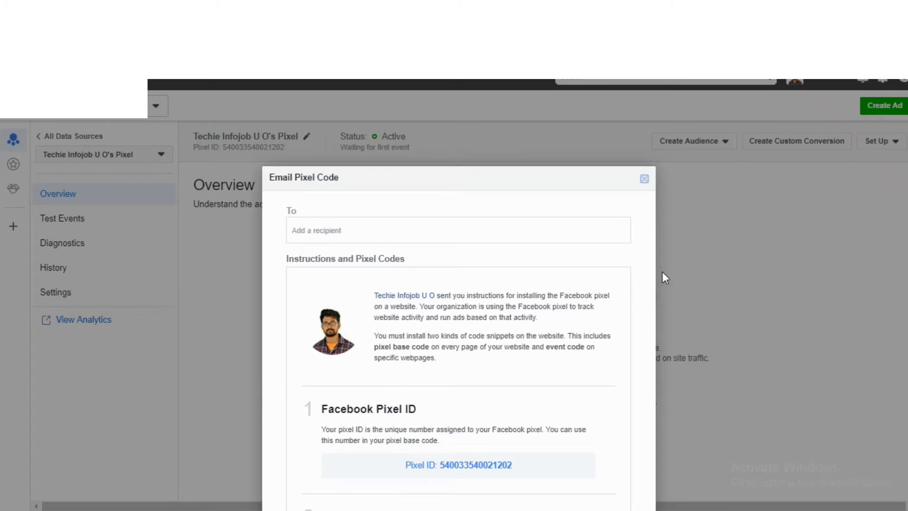
# Step: Read through the Email Pixel Code form, then return to the installation-method choices
pyautogui.click(358, 231)
pyautogui.scroll(-3, 458, 312)
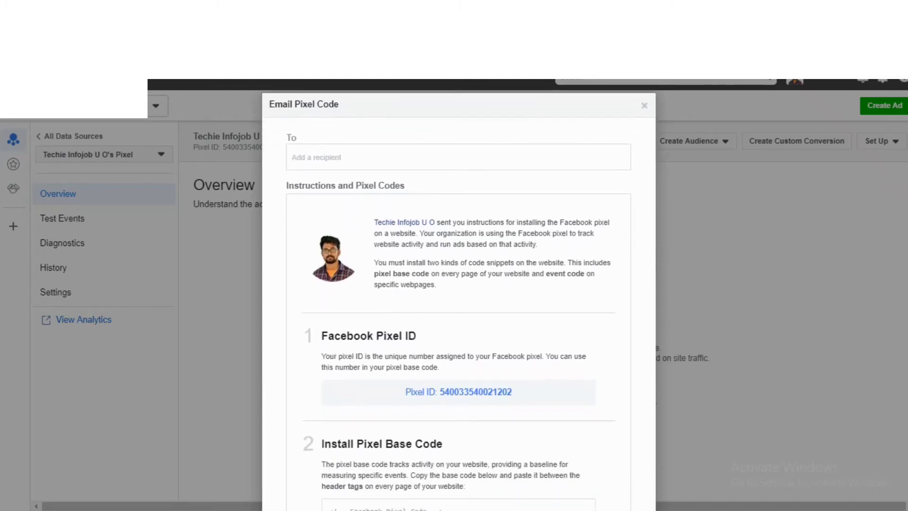
pyautogui.scroll(-5, 458, 293)
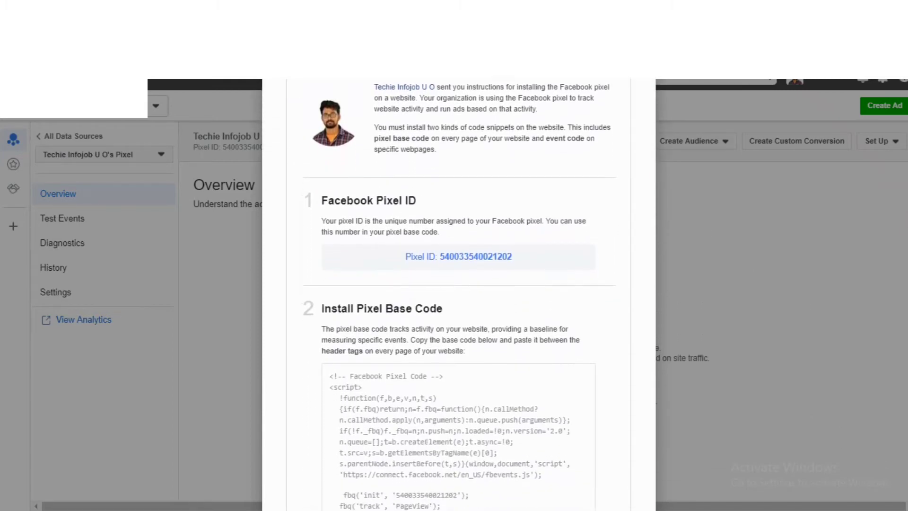
pyautogui.scroll(-2, 458, 294)
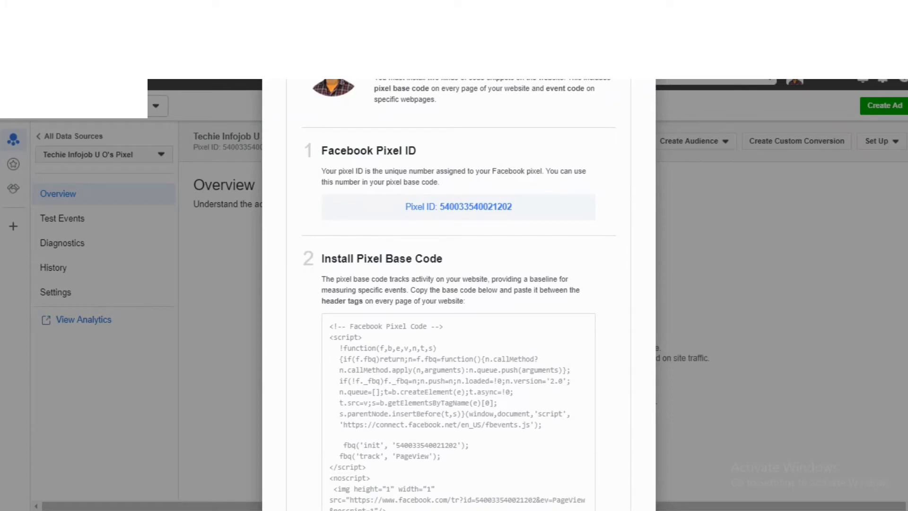
pyautogui.scroll(-4, 458, 293)
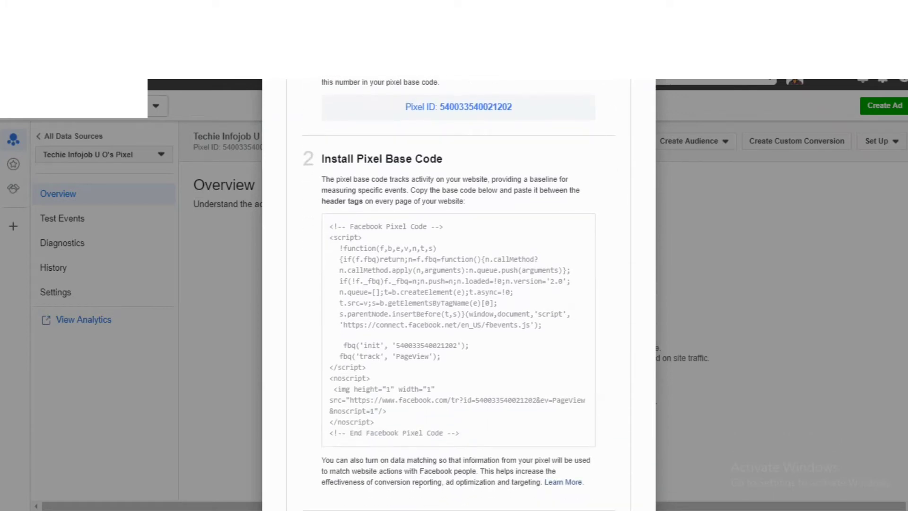
pyautogui.scroll(1, 458, 293)
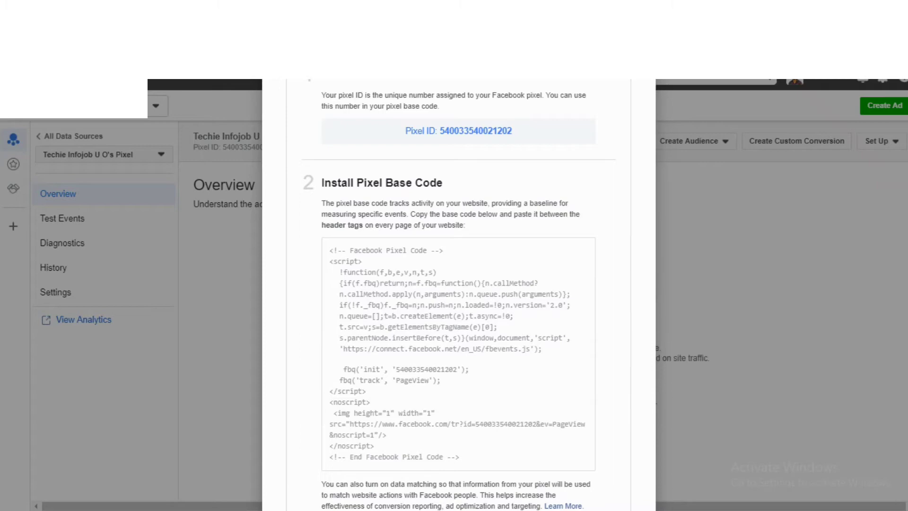
pyautogui.scroll(1, 459, 297)
pyautogui.scroll(-6, 458, 298)
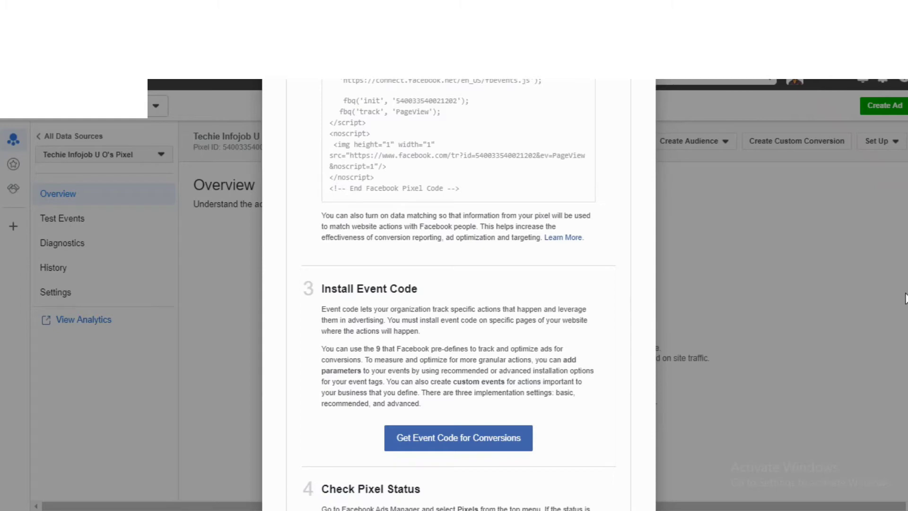
pyautogui.scroll(-4, 901, 293)
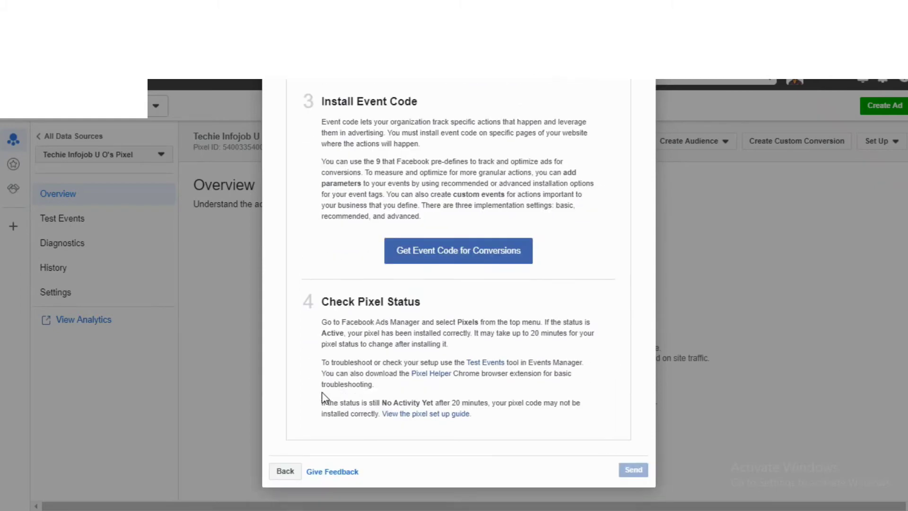
pyautogui.click(285, 471)
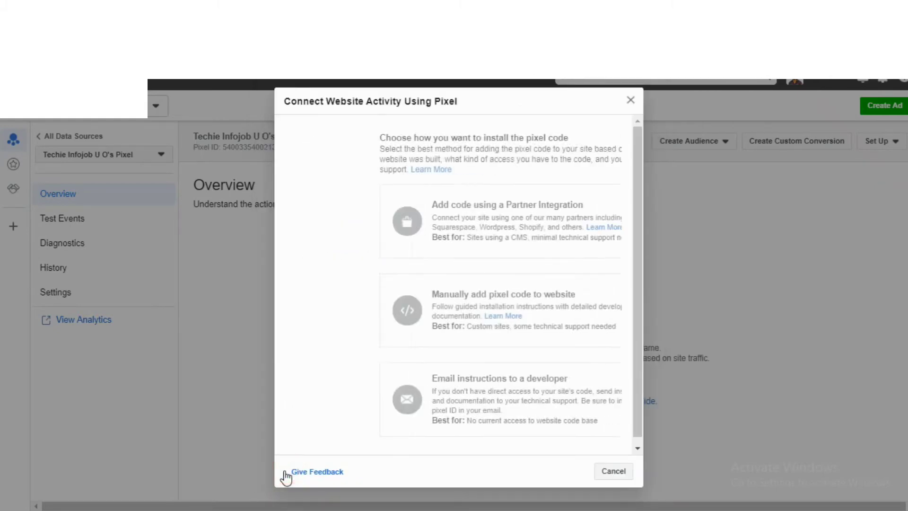
# Step: Choose manual installation and copy the pixel base code to the clipboard
pyautogui.click(440, 307)
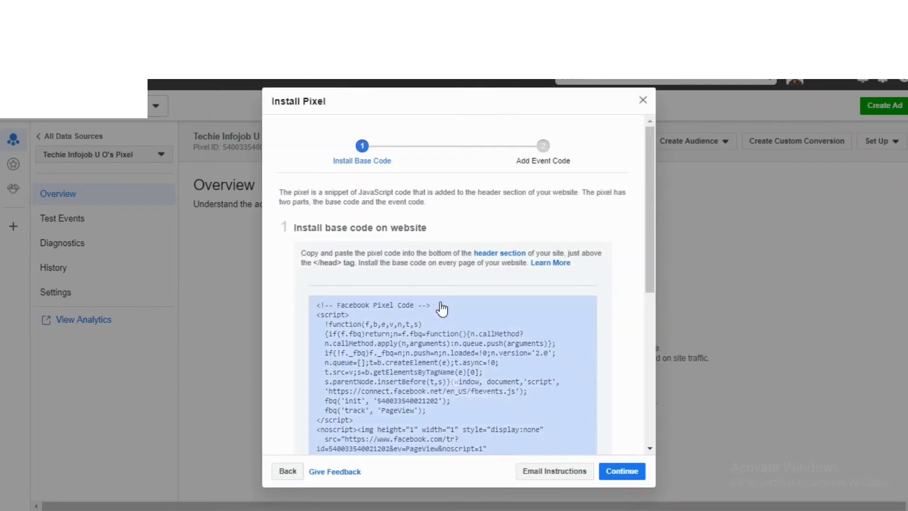
pyautogui.click(441, 308)
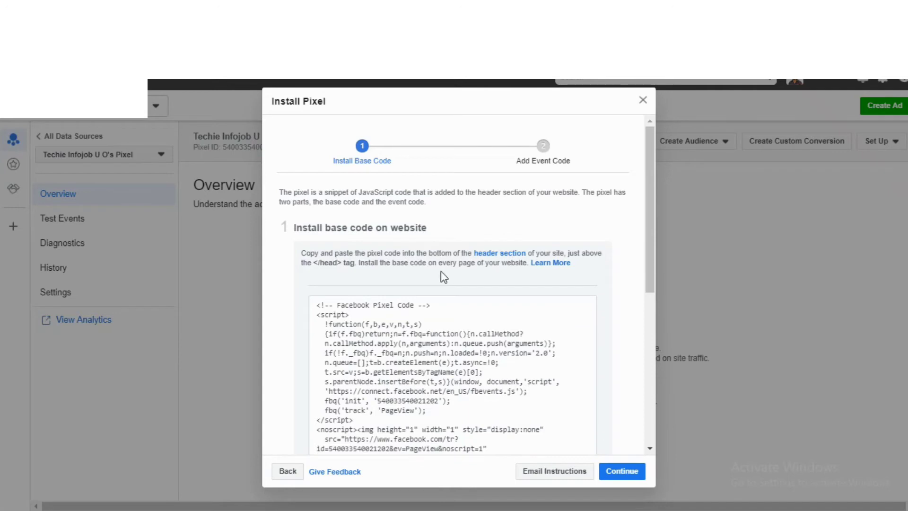
pyautogui.moveTo(386, 347)
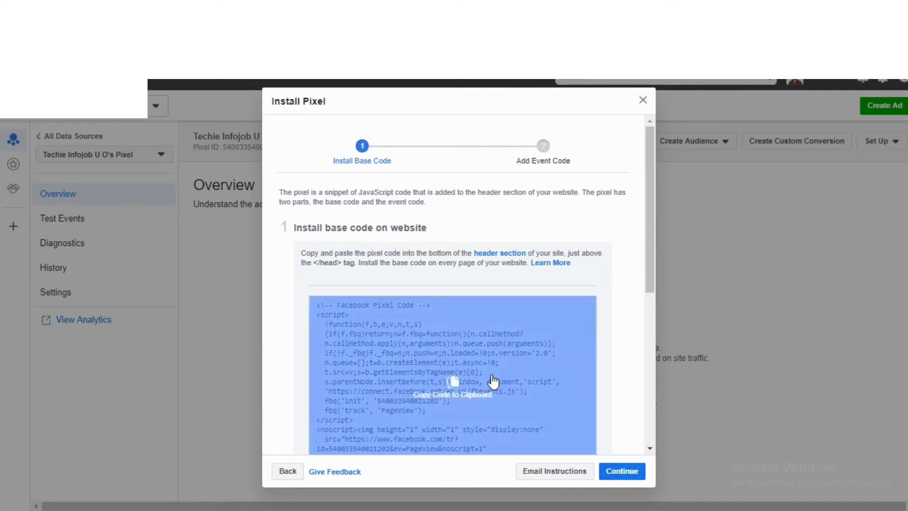
pyautogui.click(453, 378)
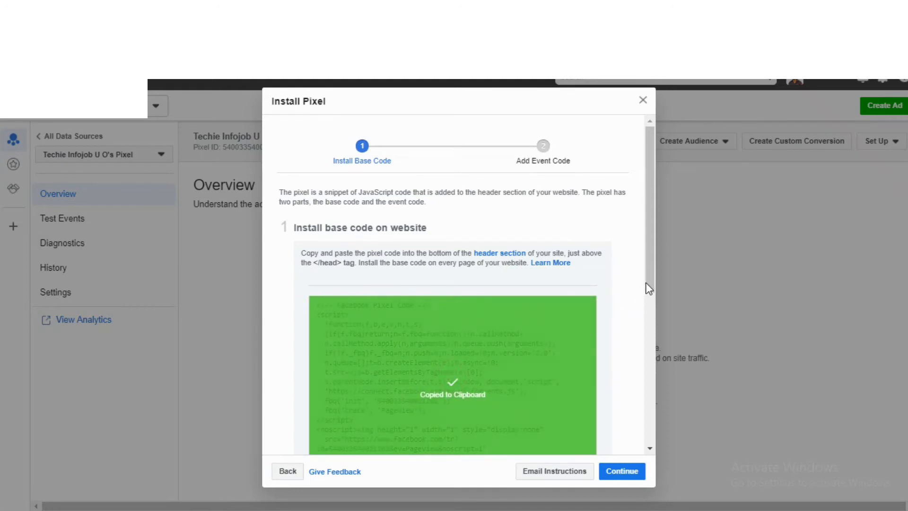
pyautogui.moveTo(651, 280); pyautogui.dragTo(651, 387)
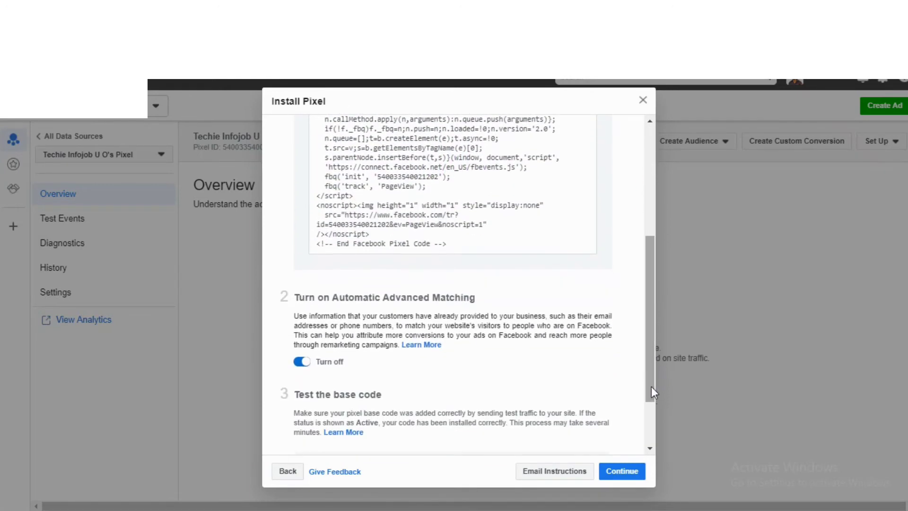
# Step: Keep automatic advanced matching on and complete the base code installation step
pyautogui.click(301, 364)
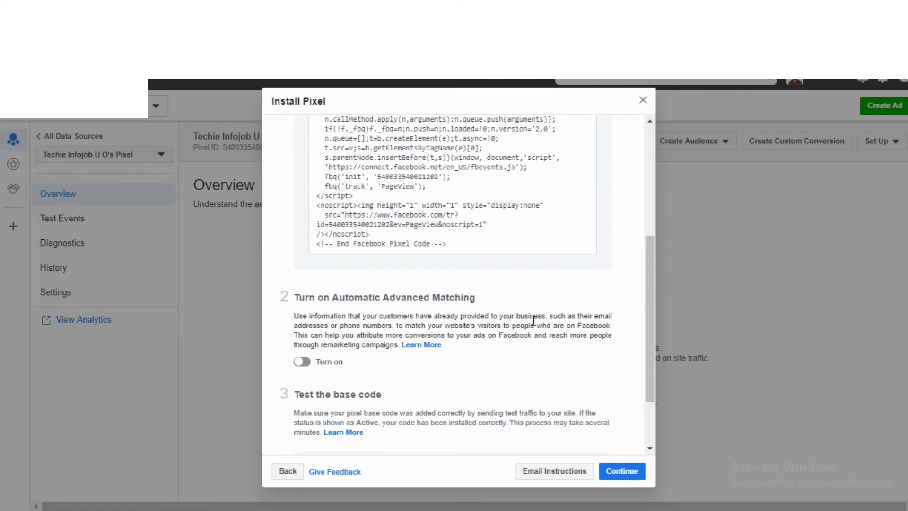
pyautogui.click(306, 363)
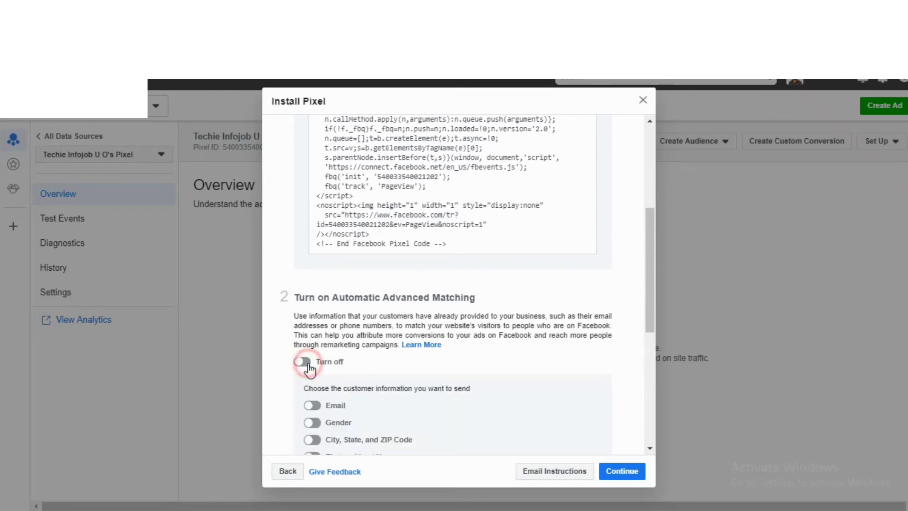
pyautogui.moveTo(654, 294); pyautogui.dragTo(653, 325)
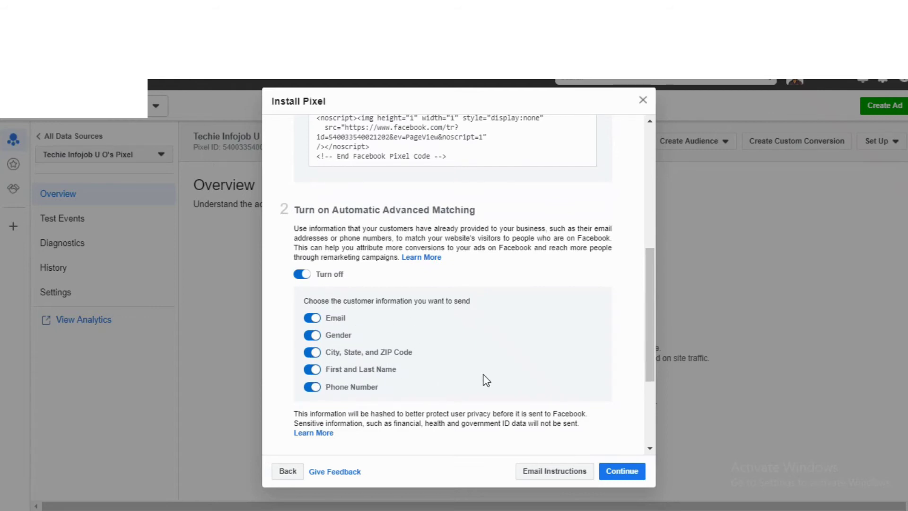
pyautogui.moveTo(648, 322); pyautogui.dragTo(651, 393)
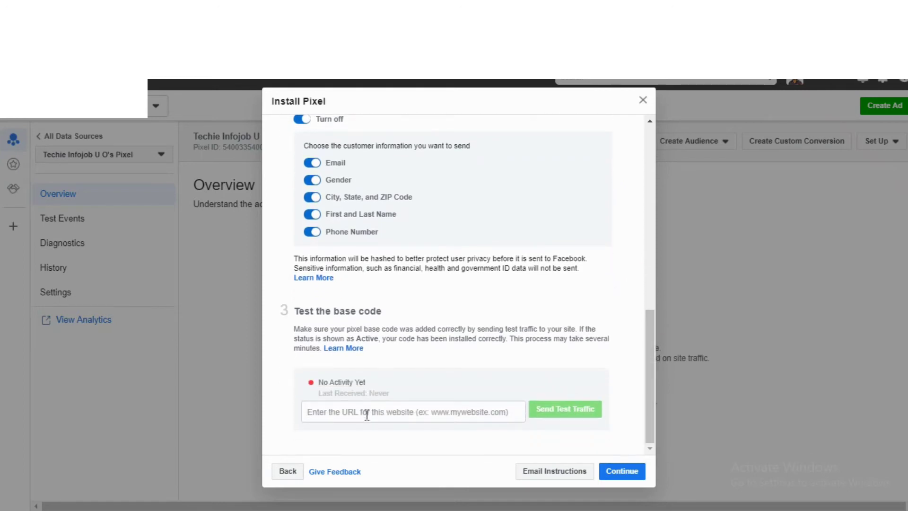
pyautogui.click(414, 411)
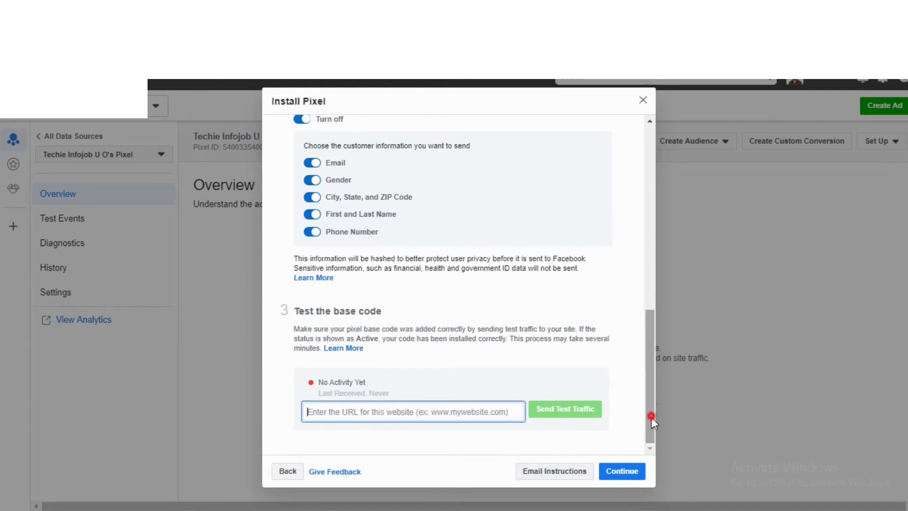
pyautogui.click(614, 471)
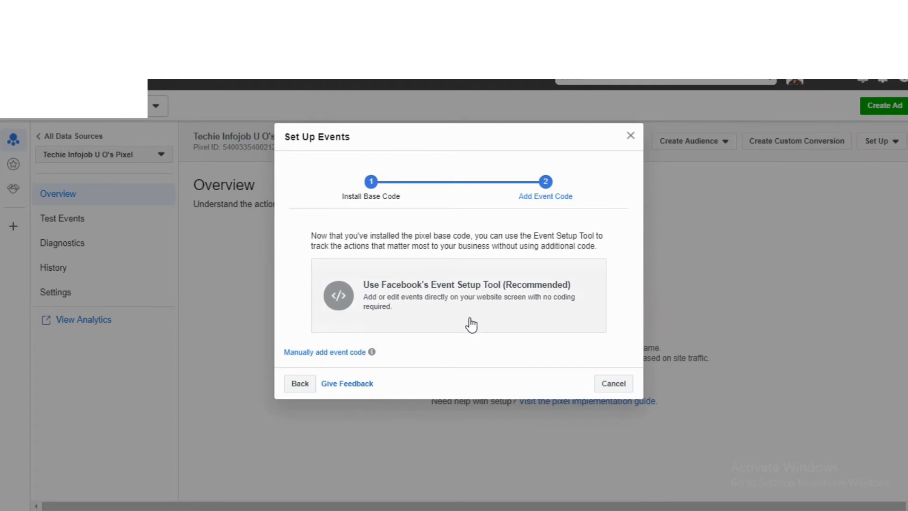
# Step: Try the Event Setup Tool, then switch to adding event code manually
pyautogui.click(401, 318)
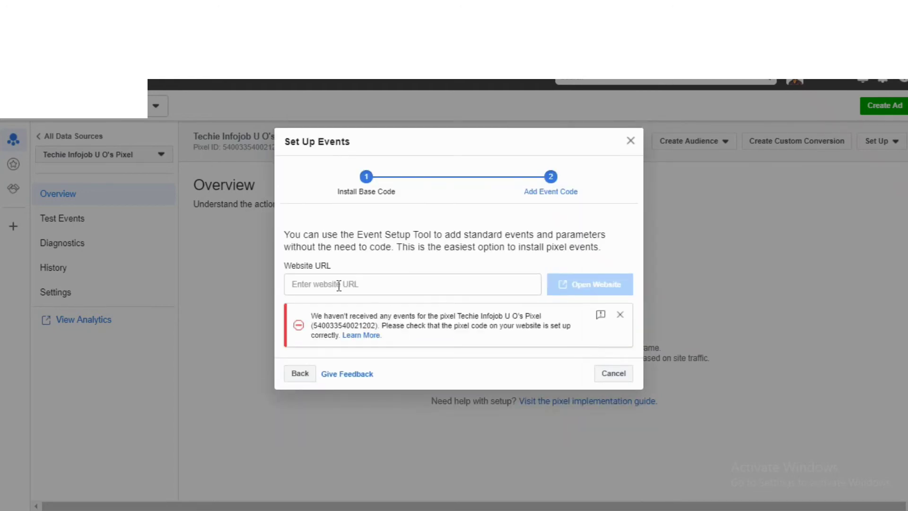
pyautogui.click(338, 284)
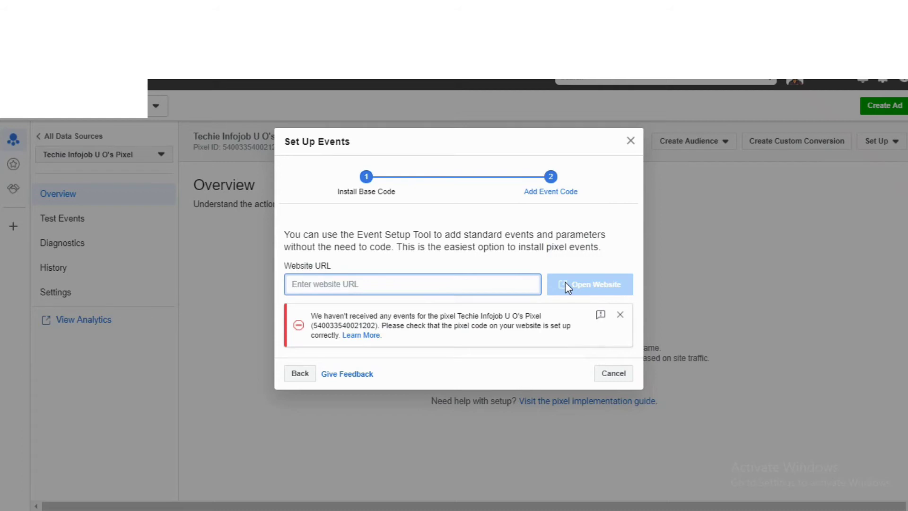
pyautogui.click(297, 374)
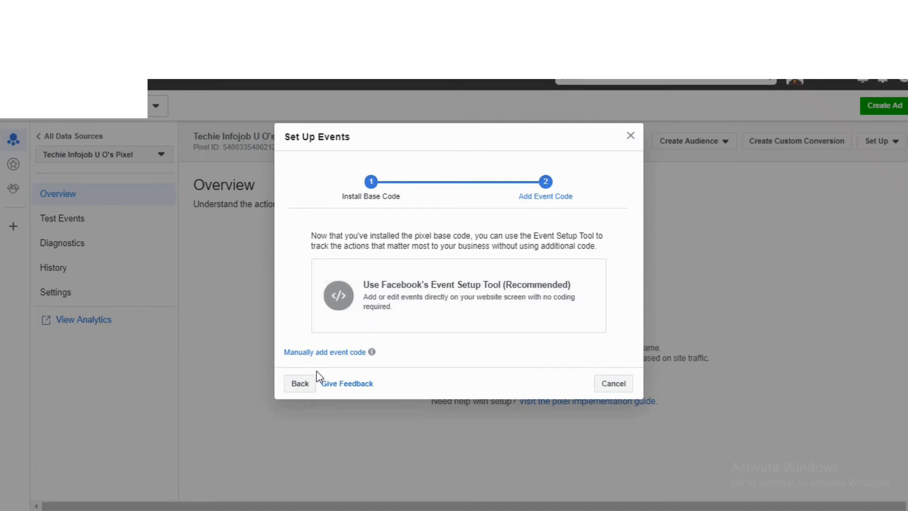
pyautogui.click(330, 352)
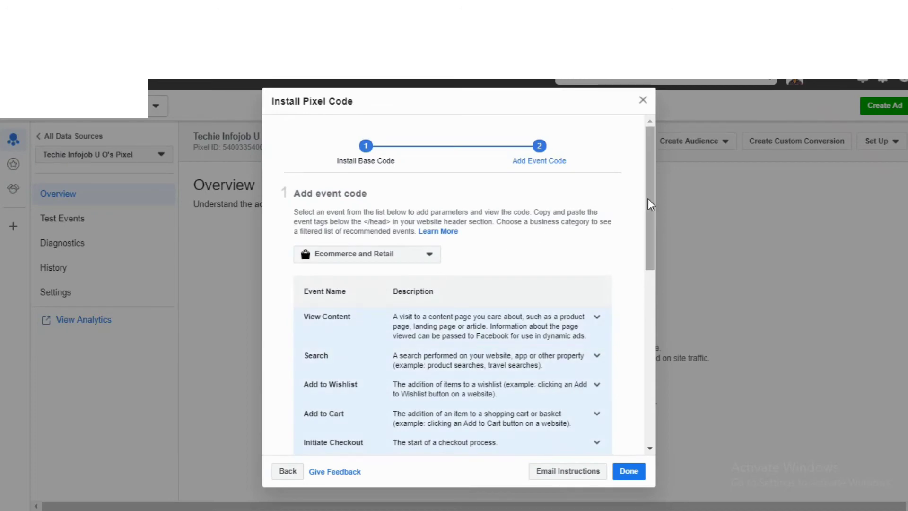
# Step: Browse the recommended events and switch the business category to Entertainment and Media
pyautogui.scroll(-3, 647, 198)
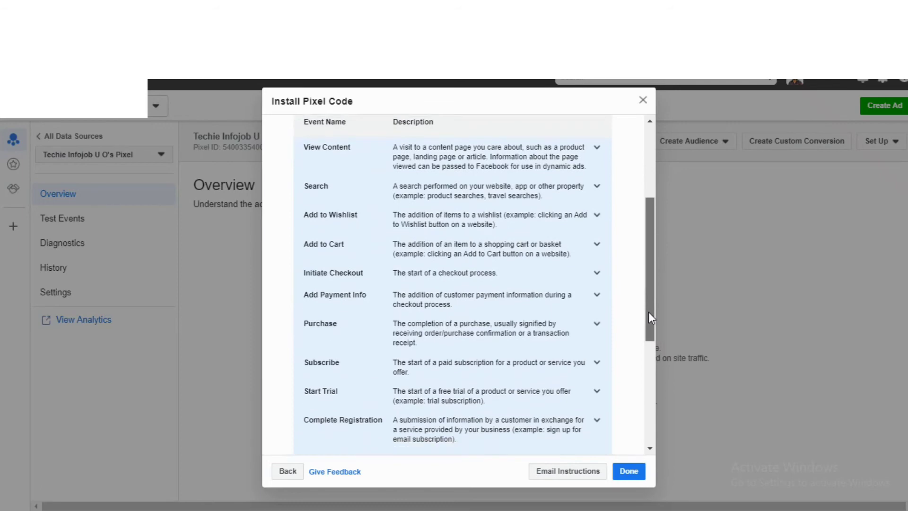
pyautogui.scroll(-5, 648, 310)
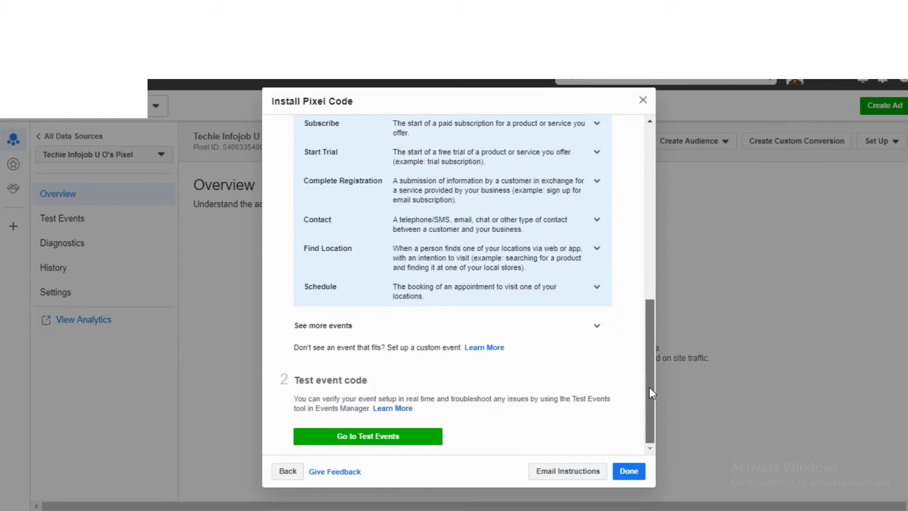
pyautogui.scroll(6, 651, 360)
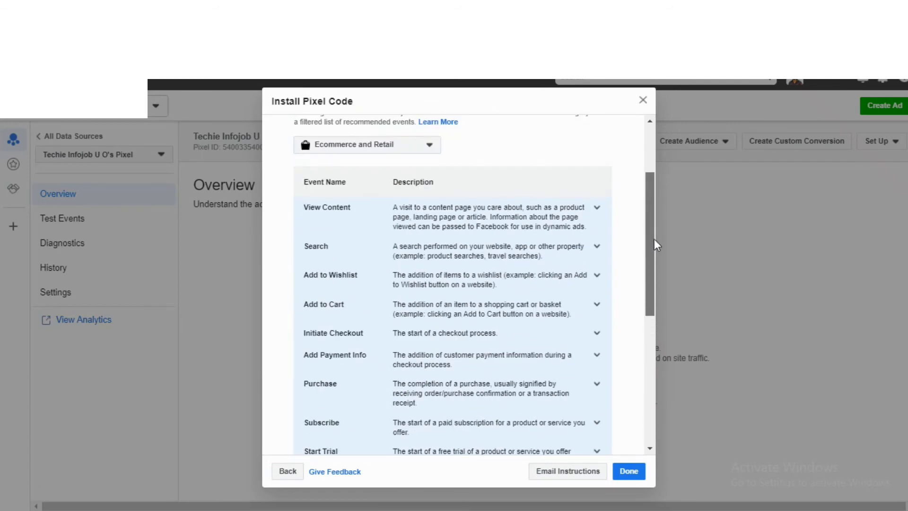
pyautogui.scroll(1, 654, 245)
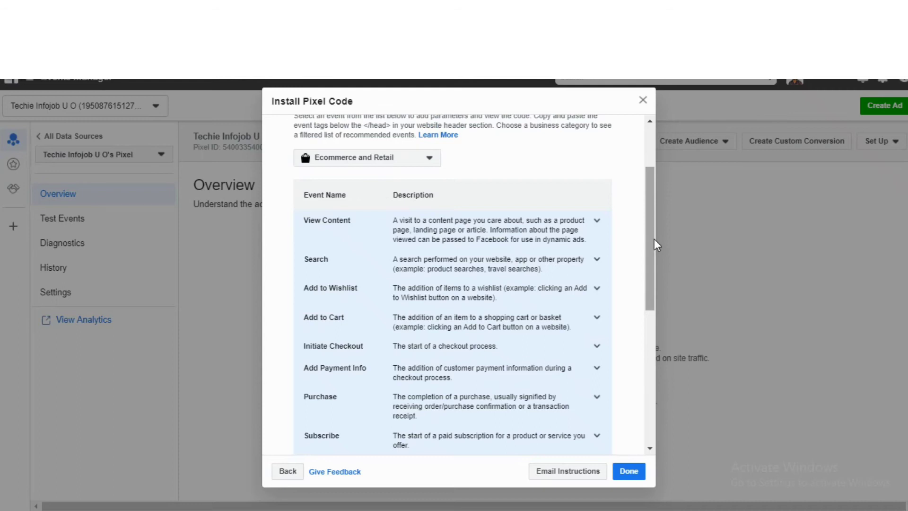
pyautogui.click(431, 159)
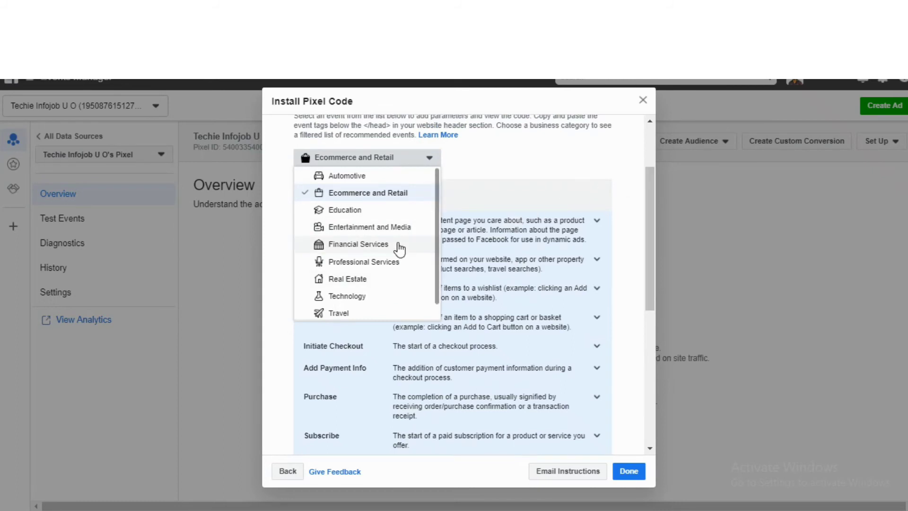
pyautogui.click(391, 227)
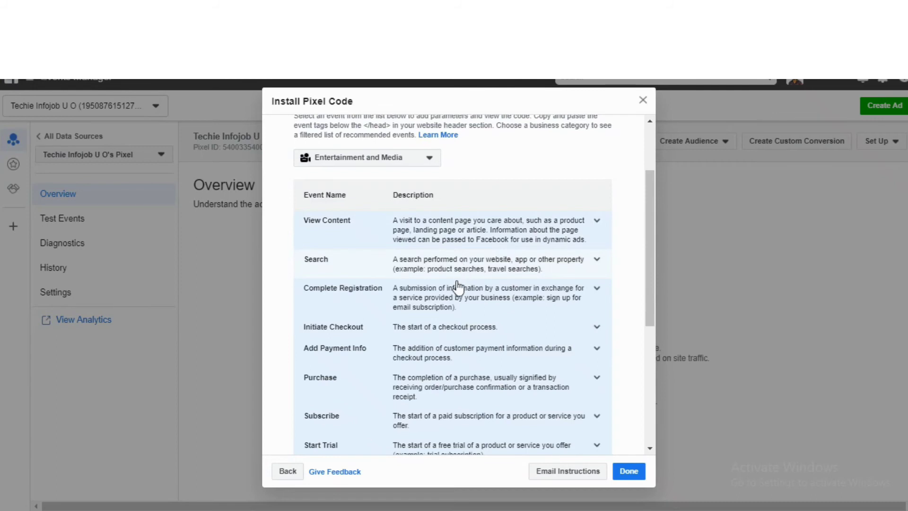
pyautogui.moveTo(651, 242); pyautogui.dragTo(648, 393)
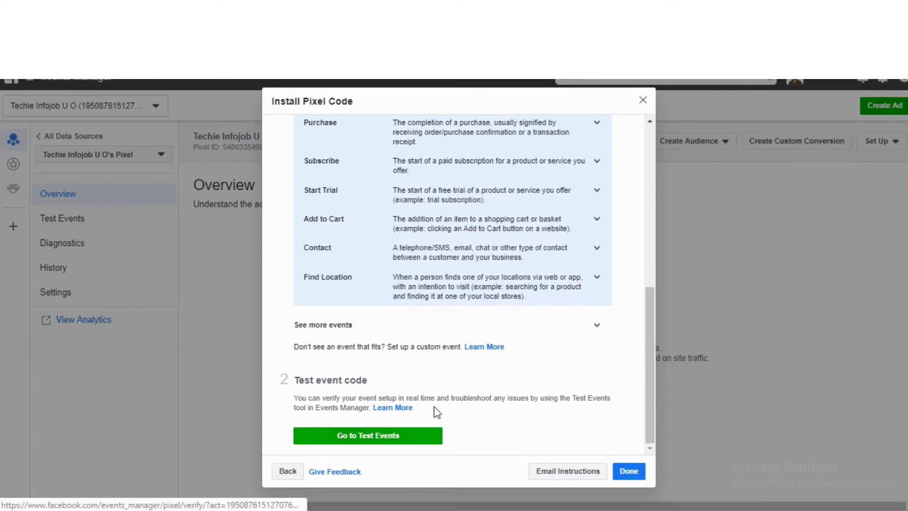
pyautogui.moveTo(650, 341); pyautogui.dragTo(670, 178)
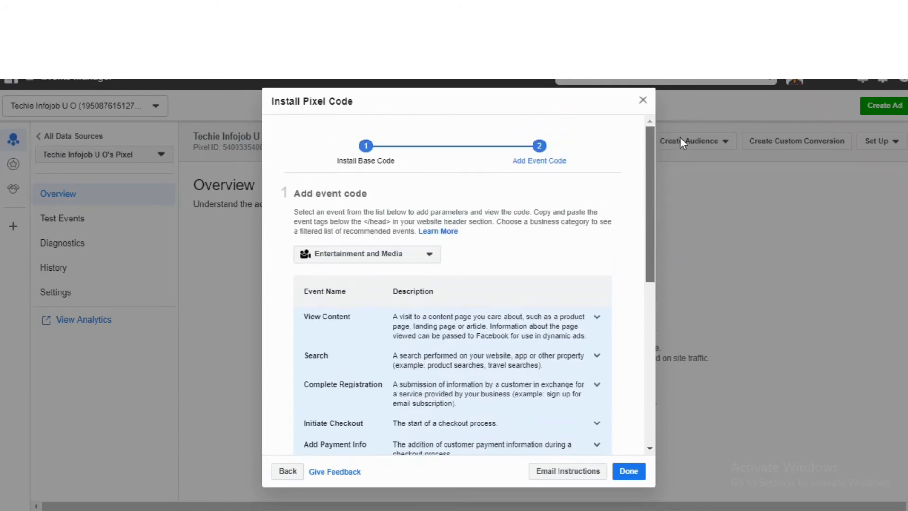
pyautogui.moveTo(680, 142); pyautogui.dragTo(680, 142)
# Step: Reopen the Event Setup Tool, launch it on techietechjobupdaes.com, then return to Events Manager
pyautogui.click(289, 471)
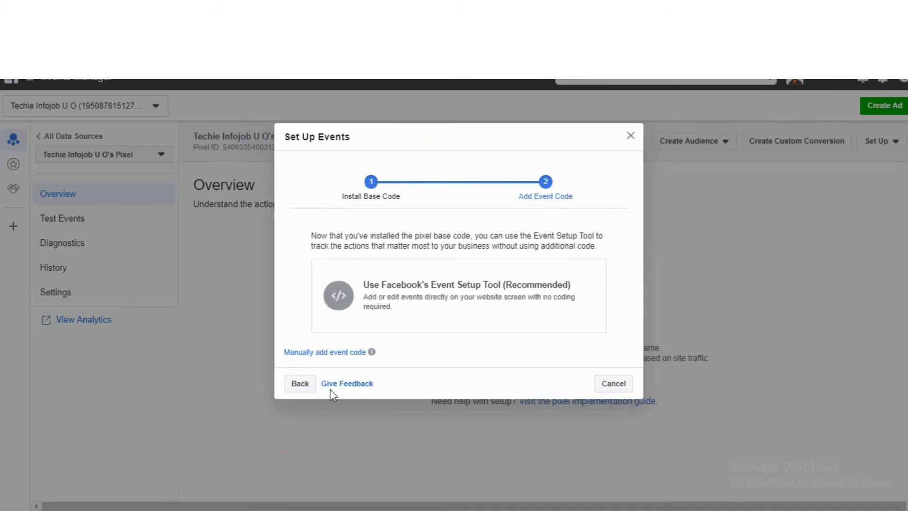
pyautogui.click(427, 278)
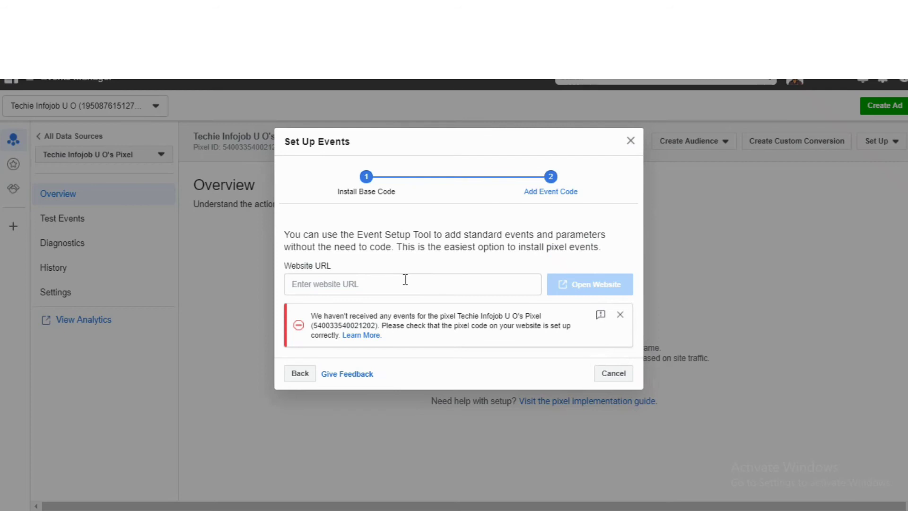
pyautogui.click(405, 281)
pyautogui.write('techietech')
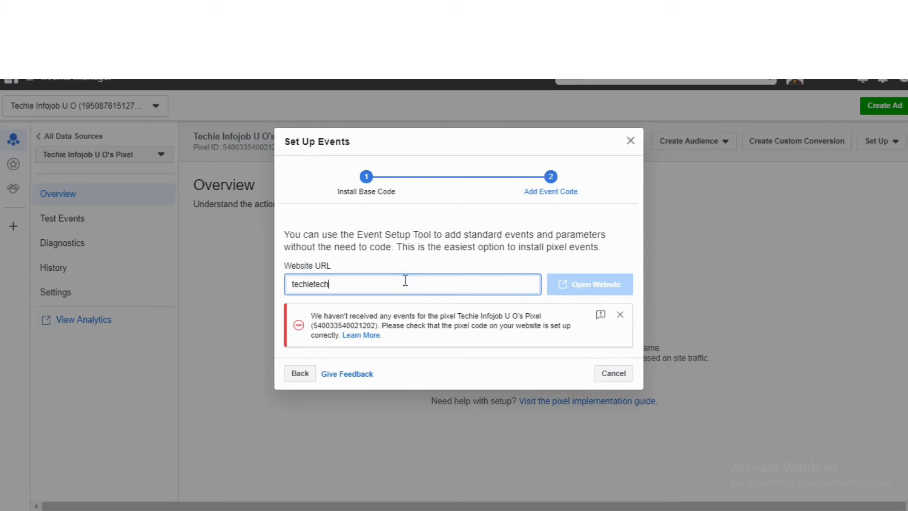
pyautogui.write('jobupdaes.com')
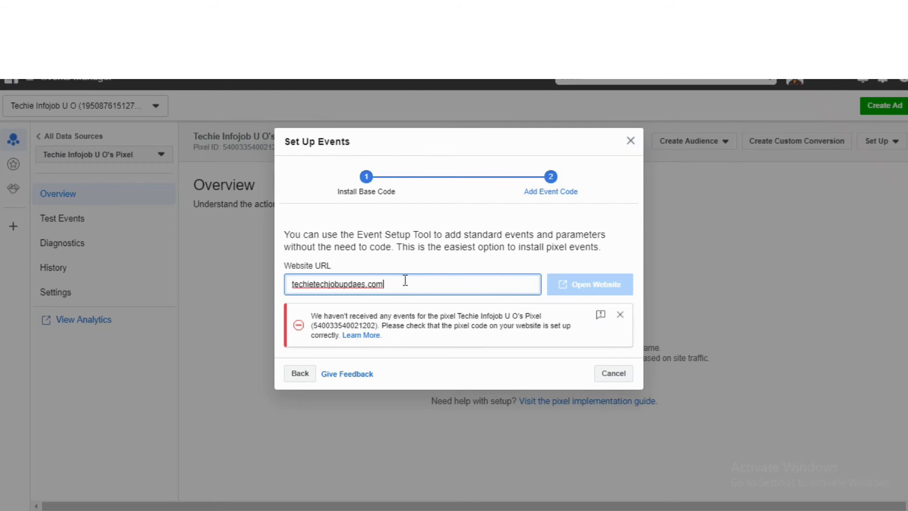
pyautogui.press('Return')
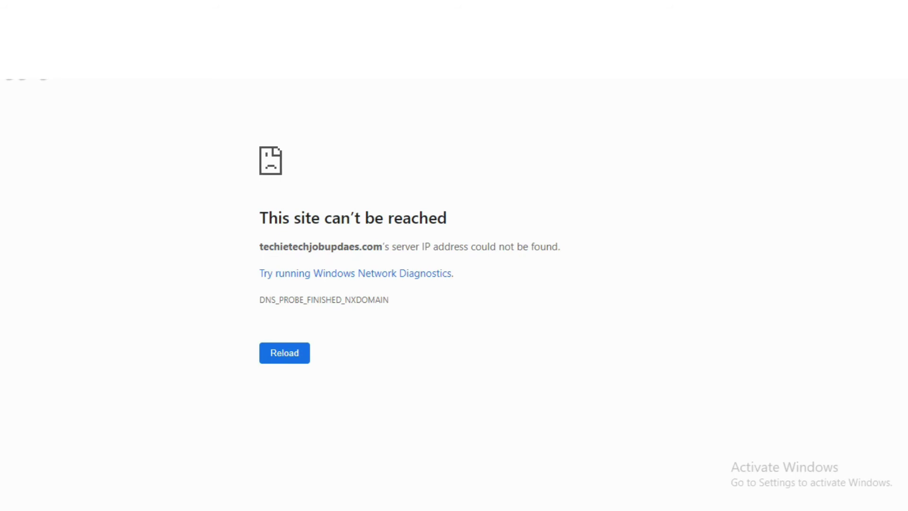
pyautogui.hotkey('ctrl', 'w')
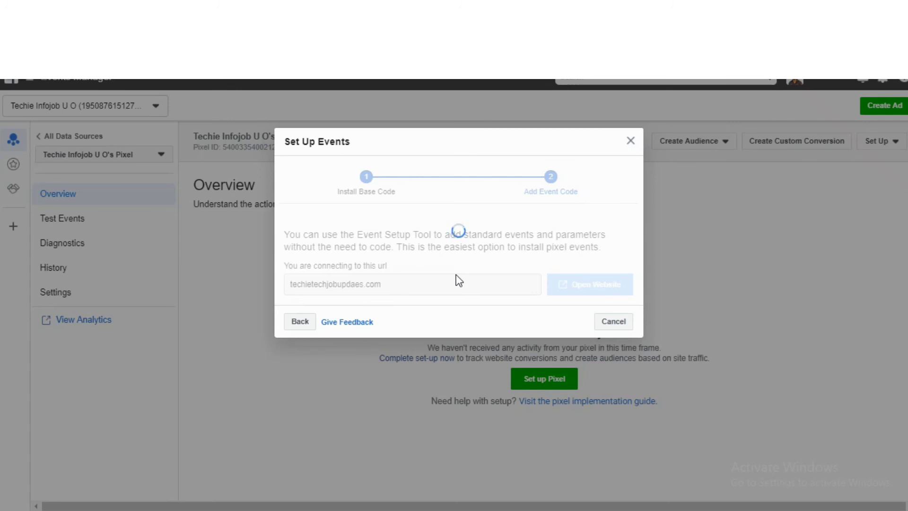
# Step: Close Set Up Events, review the manual pixel code installation page, then close it
pyautogui.click(633, 140)
pyautogui.click(531, 378)
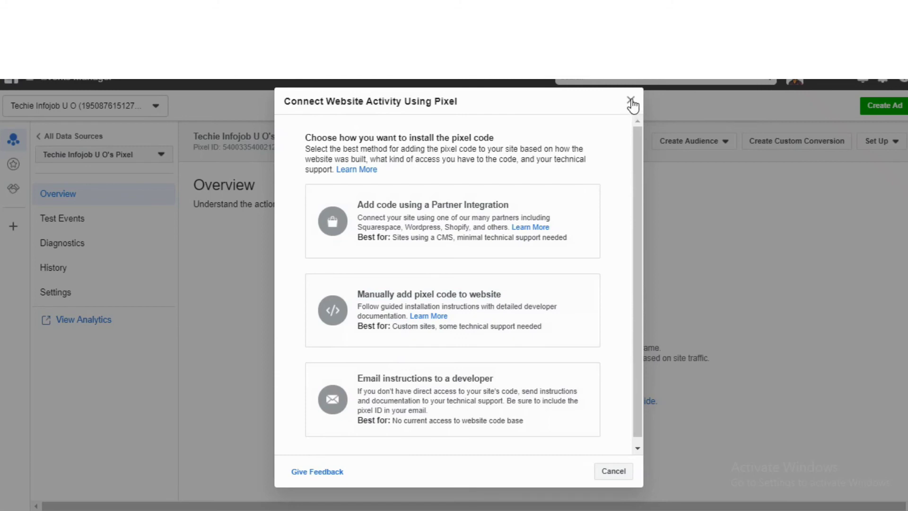
pyautogui.click(522, 289)
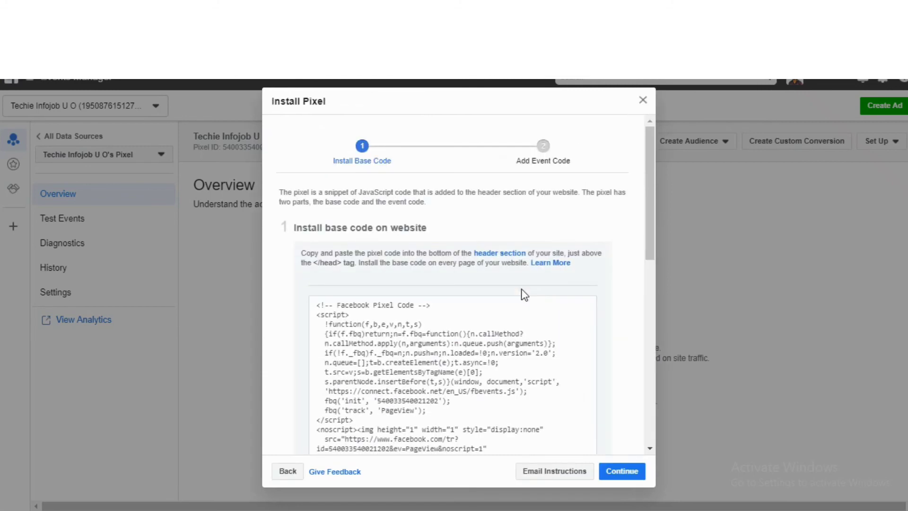
pyautogui.moveTo(648, 243); pyautogui.dragTo(640, 425)
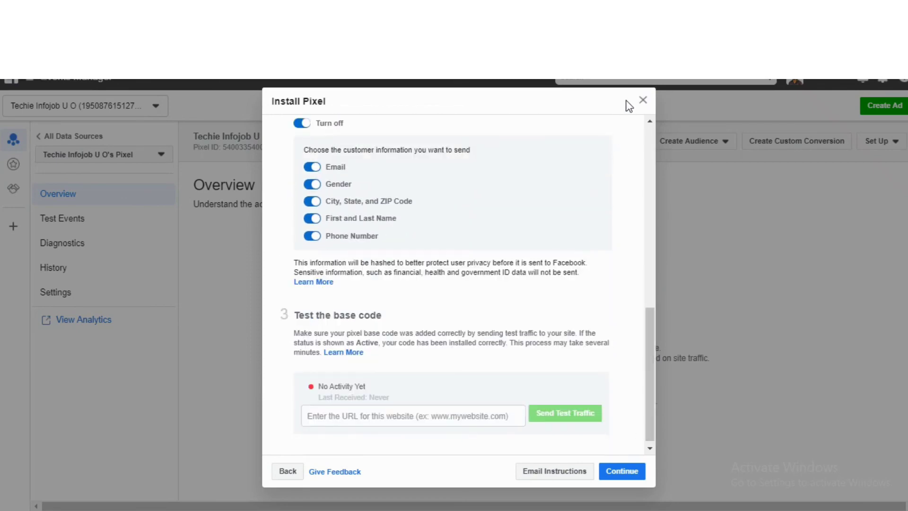
pyautogui.click(642, 99)
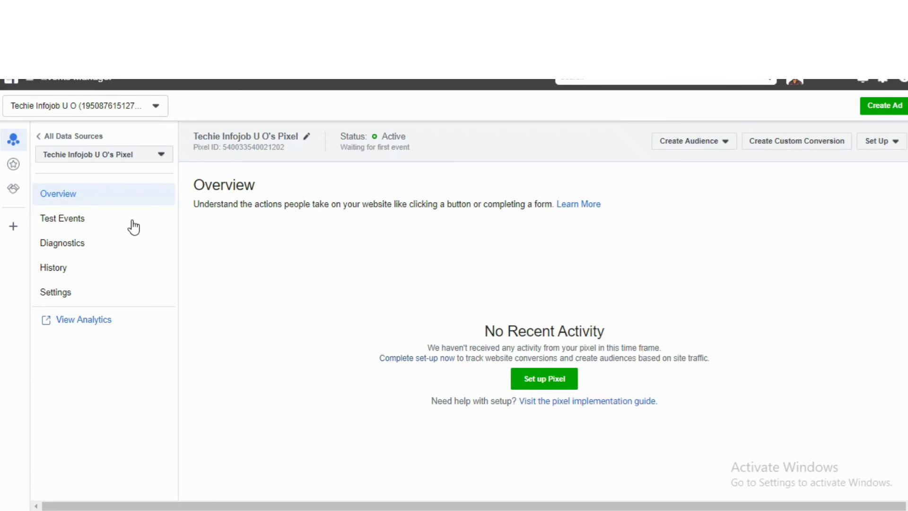
# Step: Open View Analytics from the left sidebar to launch Facebook Analytics for this pixel
pyautogui.click(92, 320)
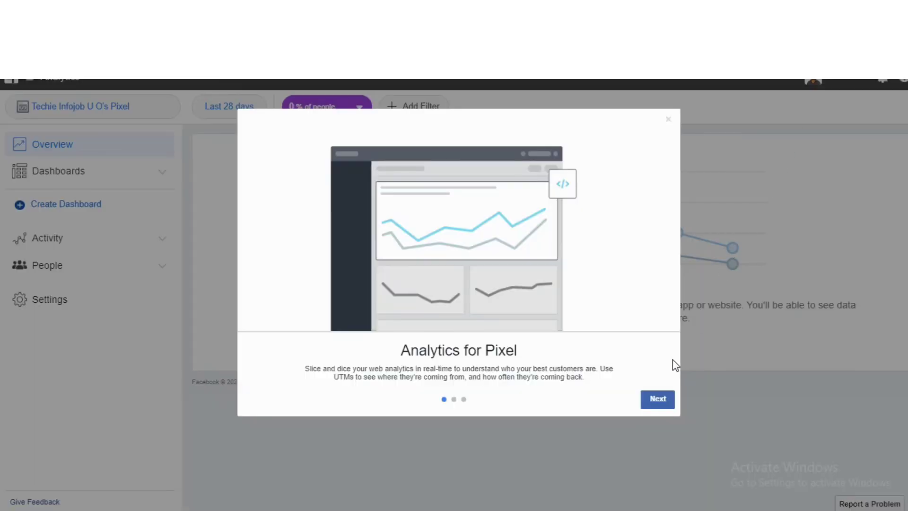
# Step: Page through the Analytics for Pixel introduction until it is dismissed
pyautogui.click(661, 406)
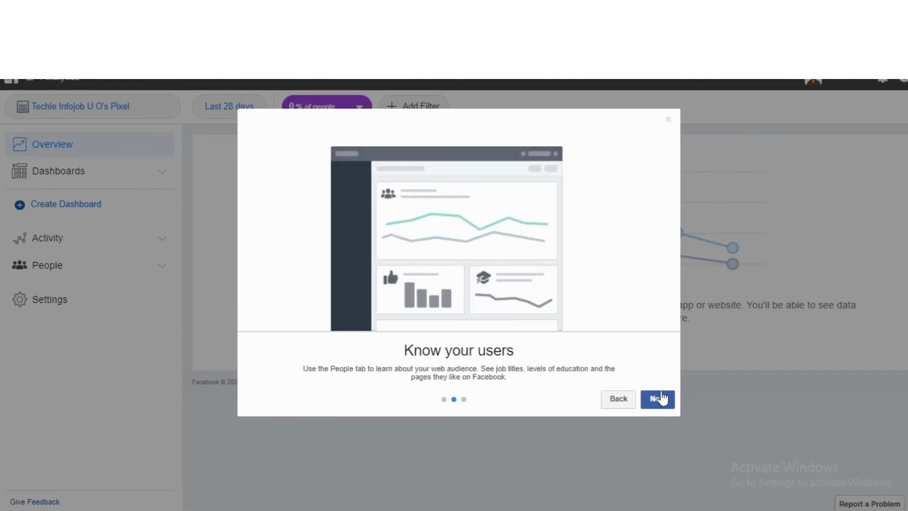
pyautogui.click(658, 400)
pyautogui.click(657, 398)
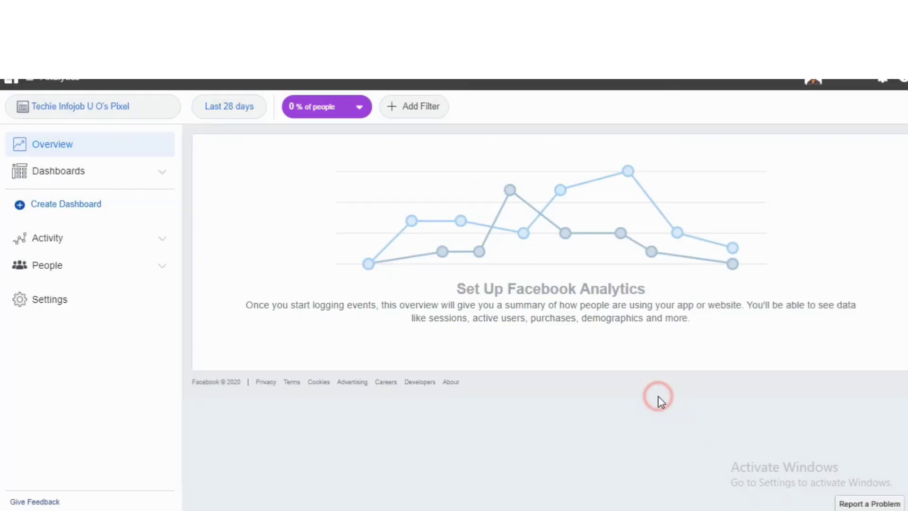